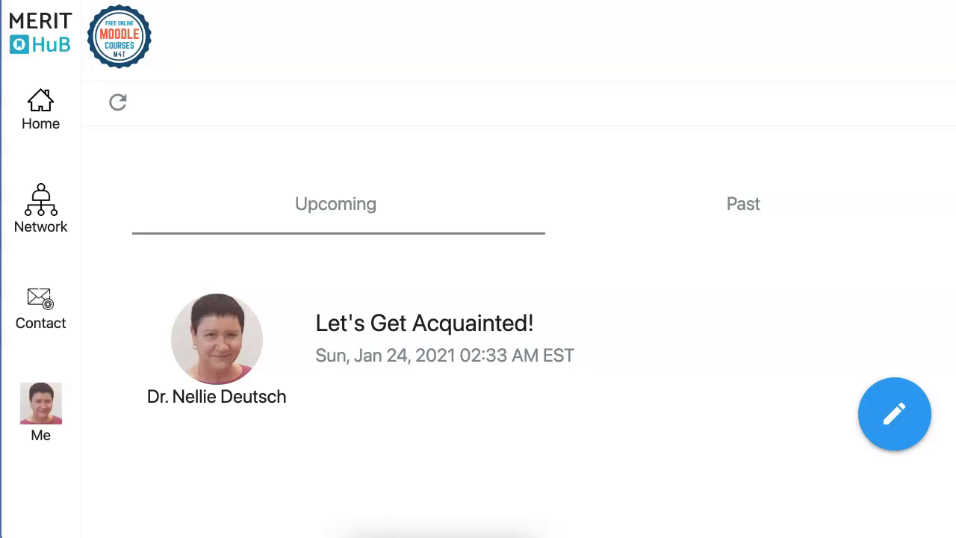
{"action": "left_click", "coordinate": [40, 207]}
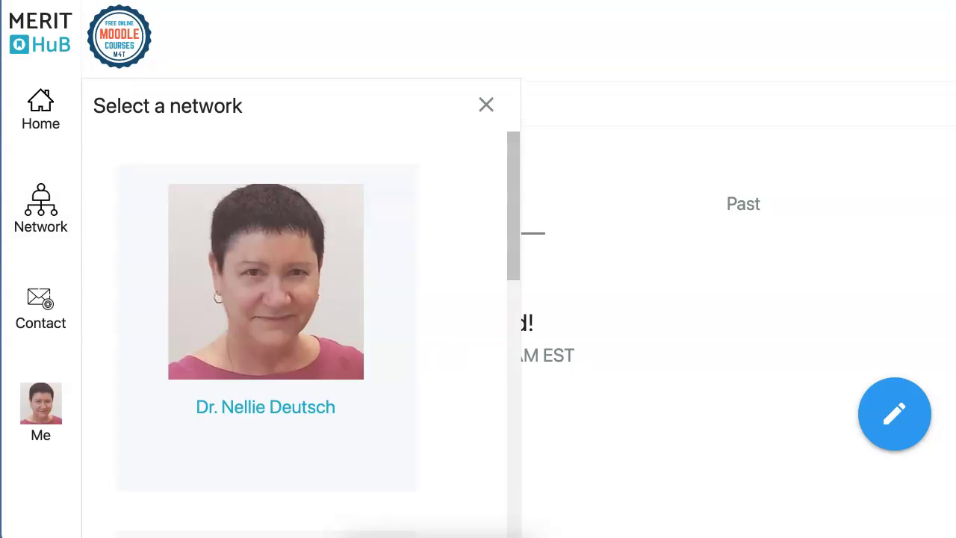
{"action": "scroll", "coordinate": [265, 329], "scroll_direction": "down", "scroll_amount": 3}
{"action": "scroll", "coordinate": [265, 328], "scroll_direction": "down", "scroll_amount": 3}
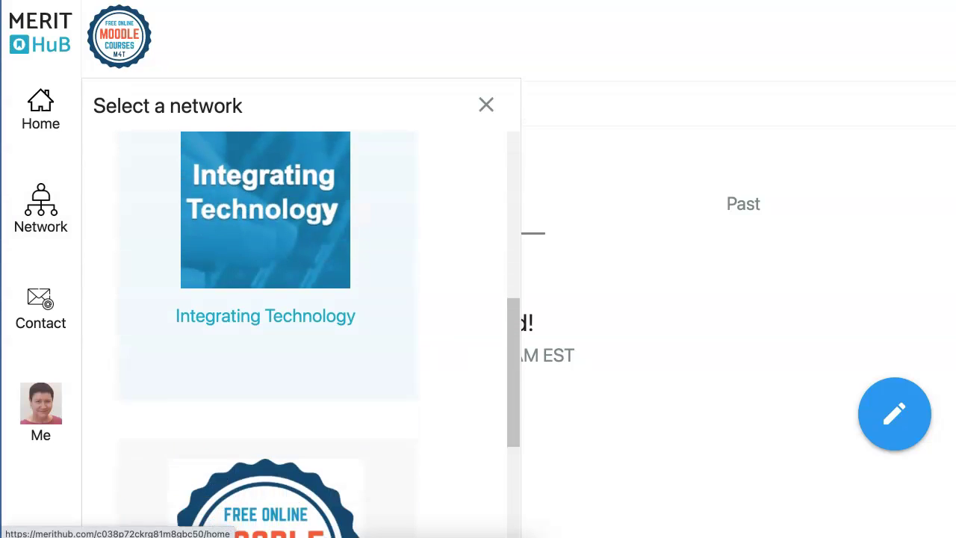
{"action": "scroll", "coordinate": [265, 328], "scroll_direction": "down", "scroll_amount": 2}
{"action": "scroll", "coordinate": [265, 329], "scroll_direction": "down", "scroll_amount": 1}
{"action": "scroll", "coordinate": [266, 329], "scroll_direction": "up", "scroll_amount": 5}
{"action": "scroll", "coordinate": [265, 329], "scroll_direction": "up", "scroll_amount": 2}
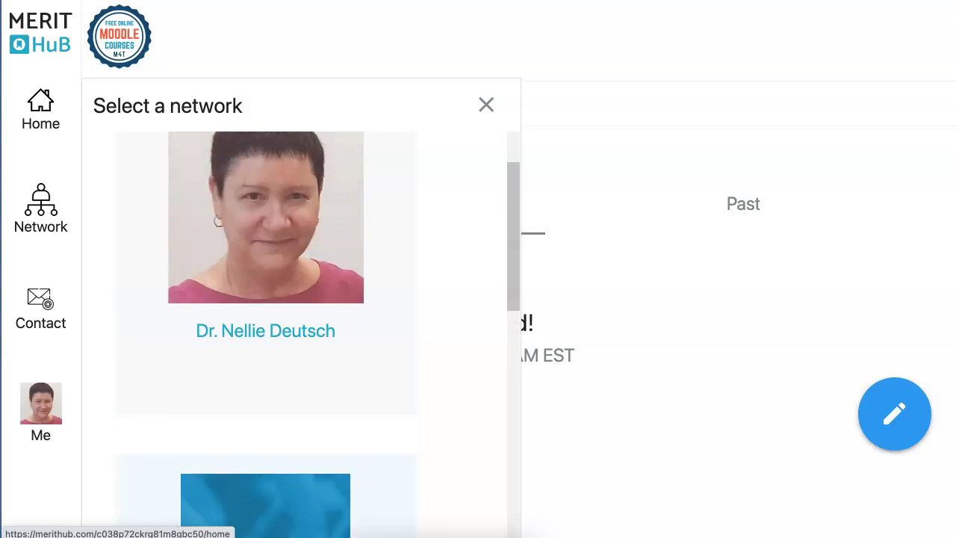
{"action": "scroll", "coordinate": [265, 329], "scroll_direction": "up", "scroll_amount": 1}
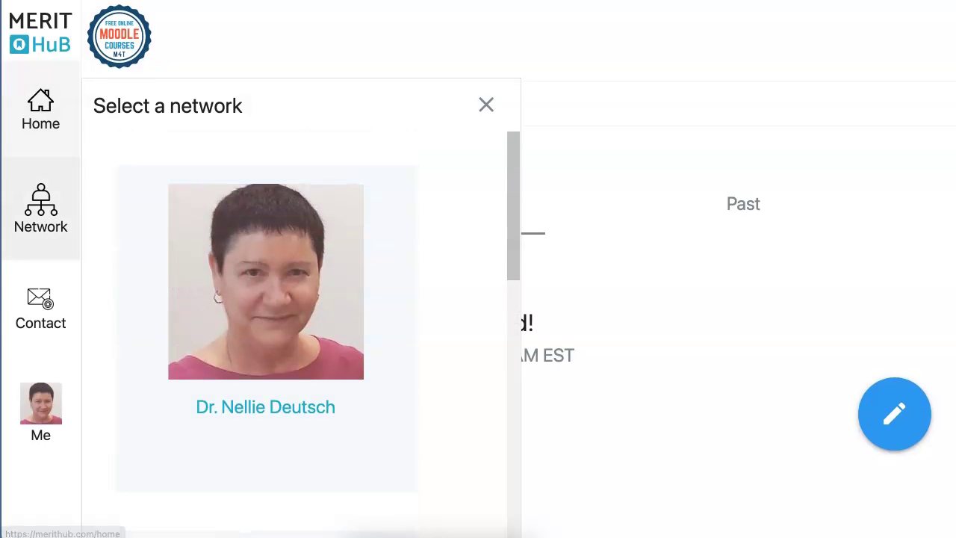
{"action": "left_click", "coordinate": [266, 328]}
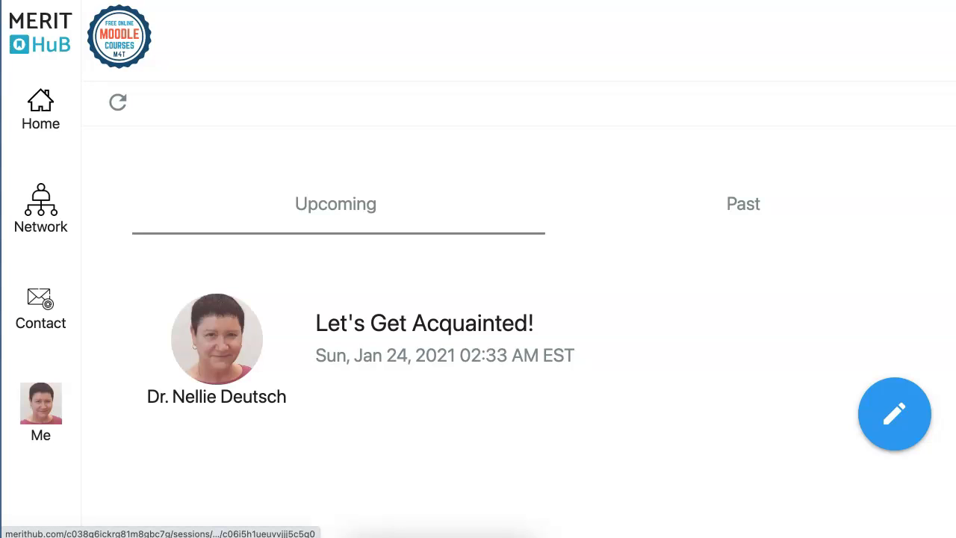
Open the Let's Get Acquainted! session and scroll to its Host, Moderator and Participant links.
{"action": "left_click", "coordinate": [424, 322]}
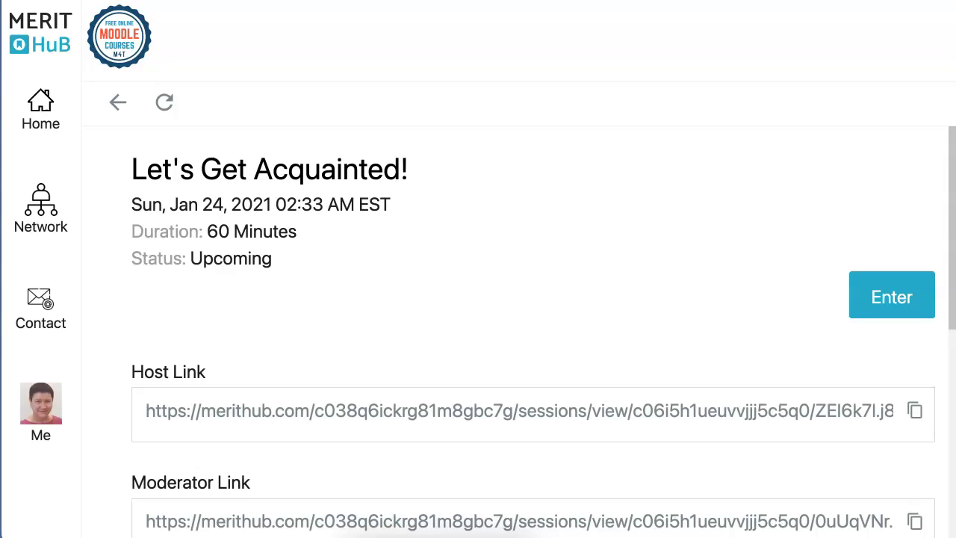
{"action": "scroll", "coordinate": [544, 332], "scroll_direction": "down", "scroll_amount": 3}
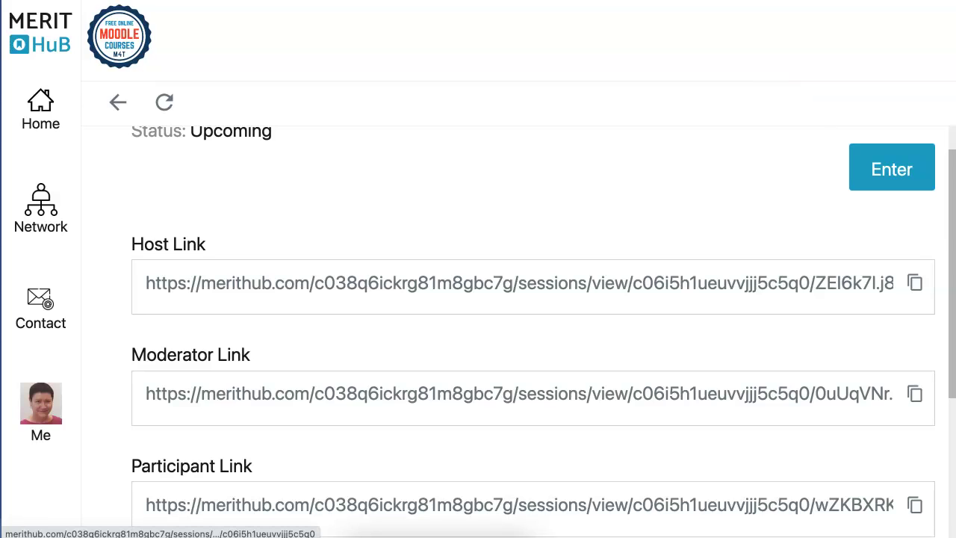
Enter the session and choose Logitech BRIO for video input and Default - Logitech BRIO for audio.
{"action": "left_click", "coordinate": [891, 169]}
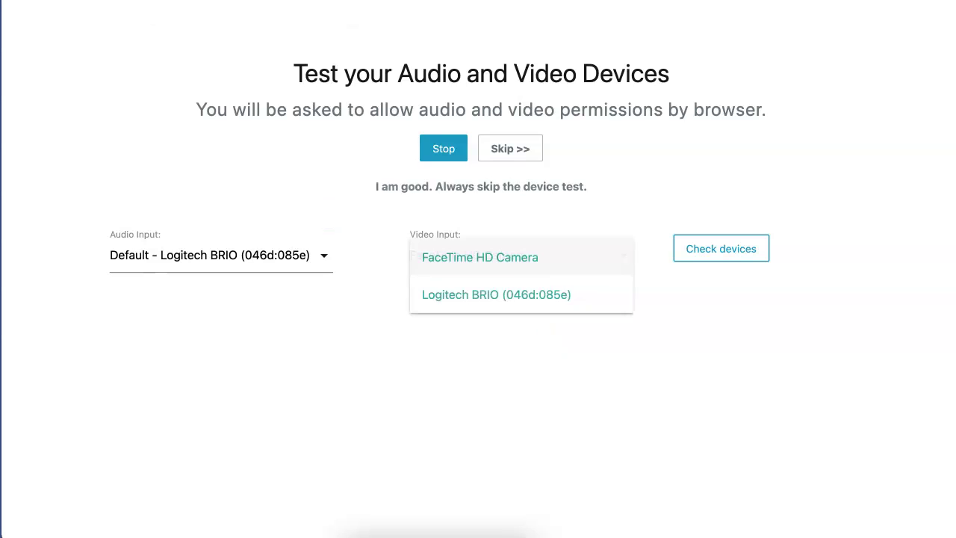
{"action": "key", "text": "Return"}
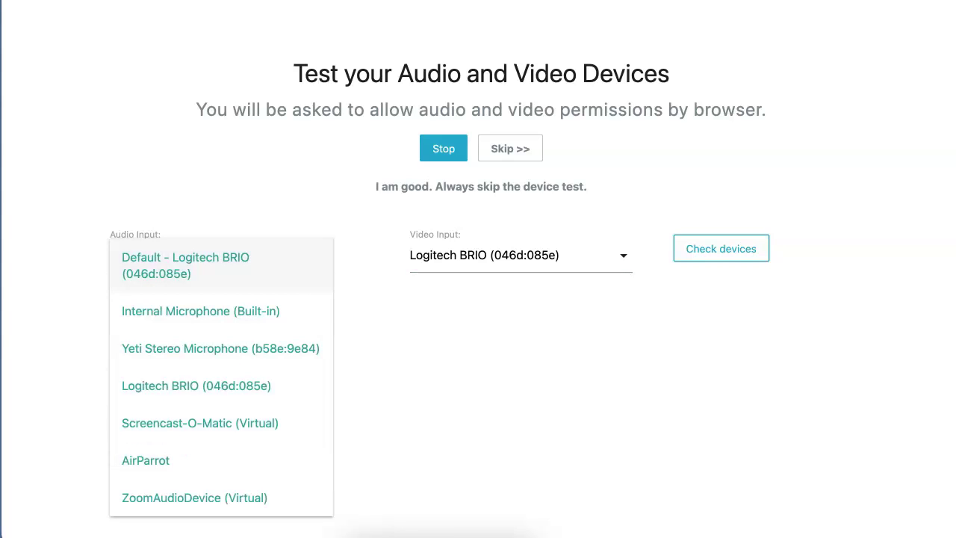
{"action": "key", "text": "Return"}
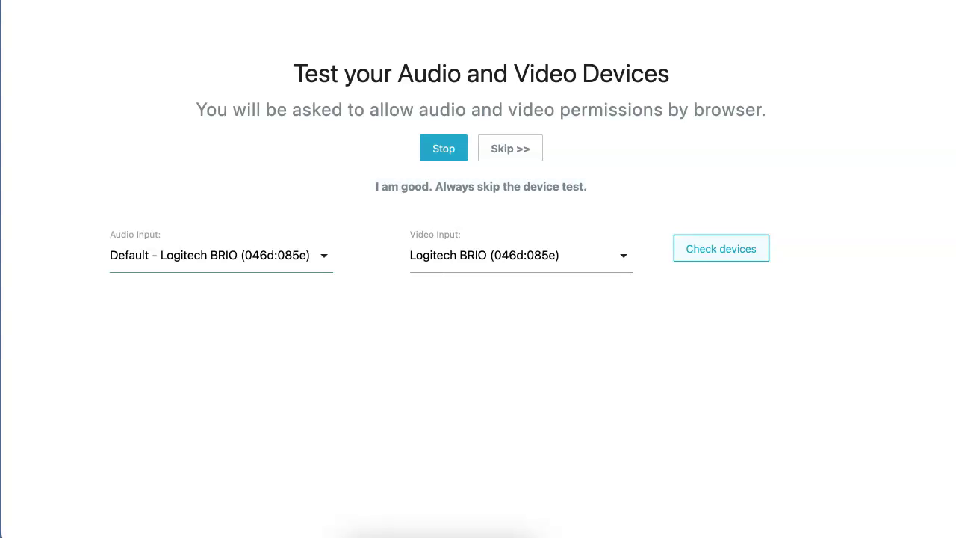